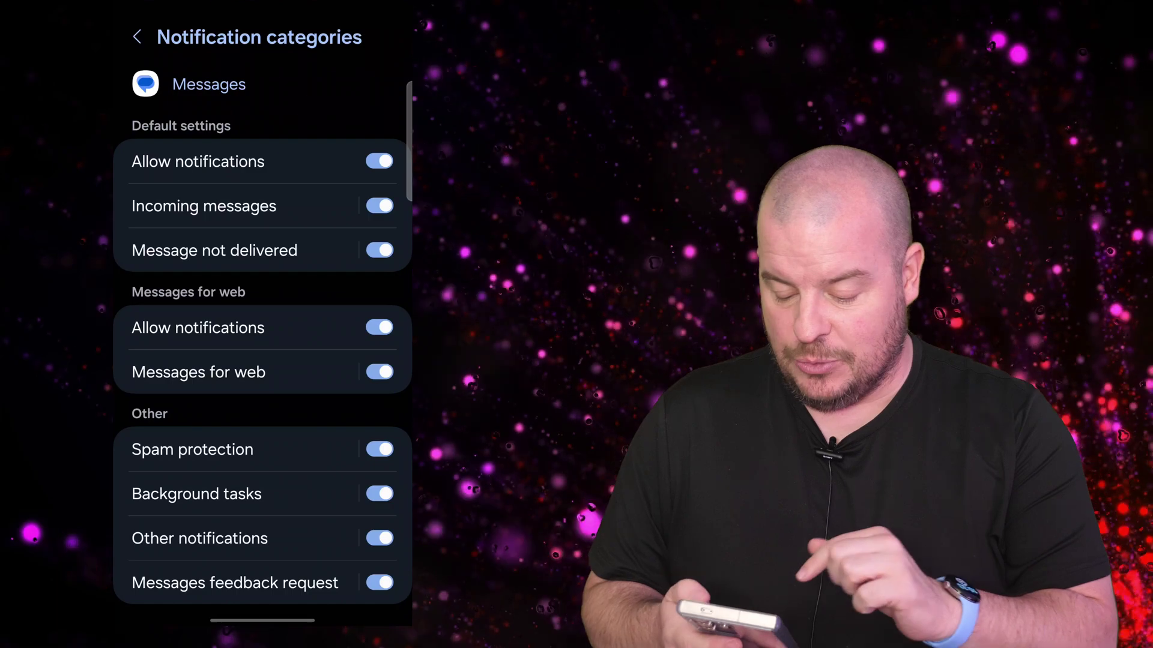
{"action": "left_click", "coordinate": [379, 327]}
{"action": "left_click", "coordinate": [379, 328]}
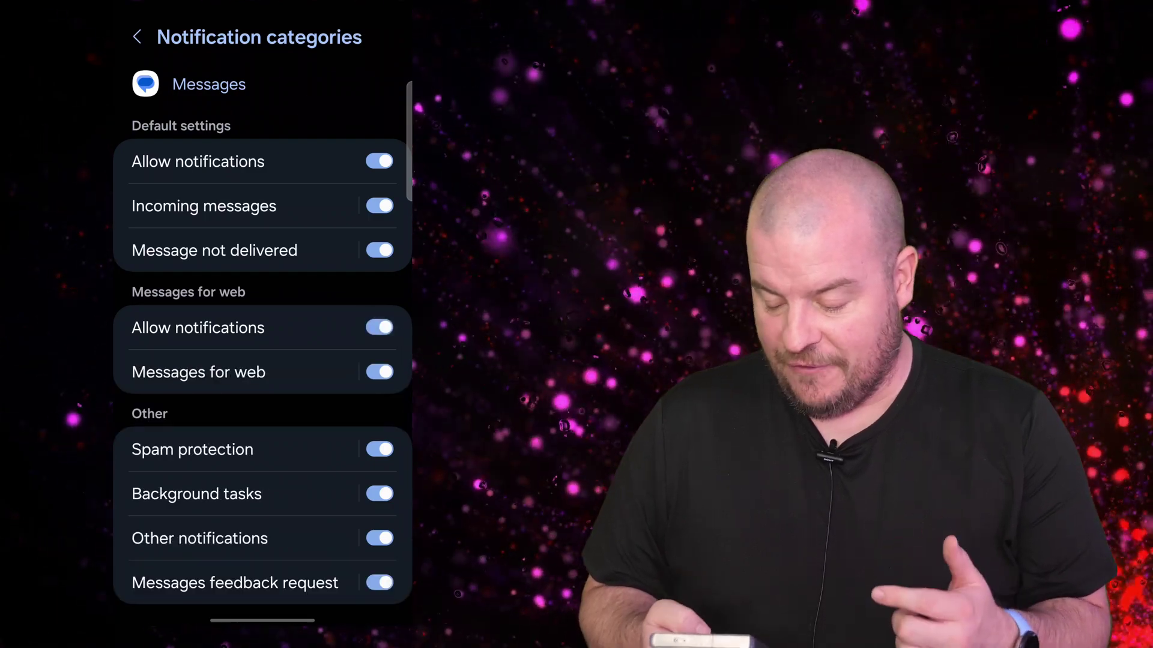